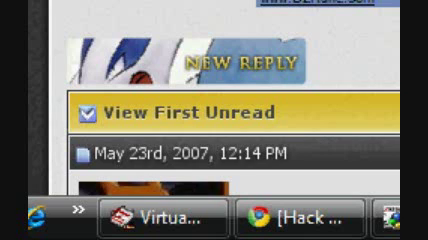
scroll(214, 100, down, 5)
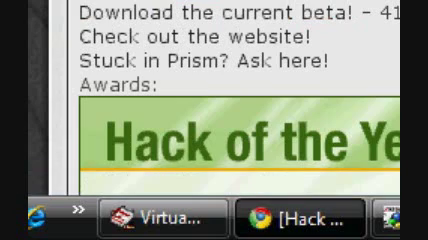
scroll(214, 100, down, 3)
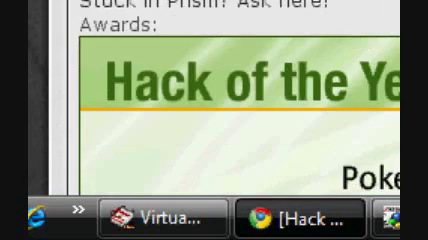
scroll(214, 100, down, 3)
scroll(214, 100, down, 3)
scroll(214, 100, down, 2)
scroll(214, 100, down, 3)
scroll(214, 100, down, 2)
scroll(214, 100, down, 1)
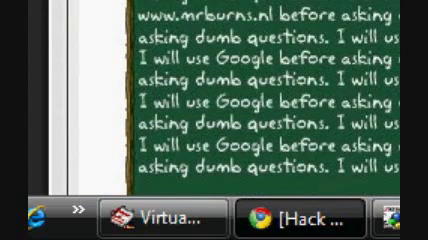
scroll(214, 100, down, 3)
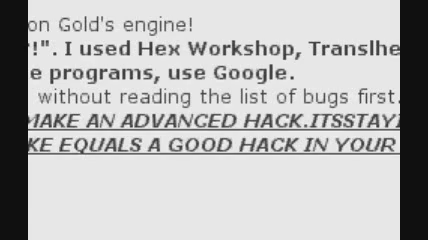
scroll(214, 100, down, 3)
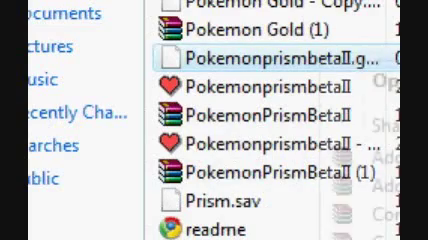
Step: Rename the Prism beta ROM file to Prism.gbc
key(F2)
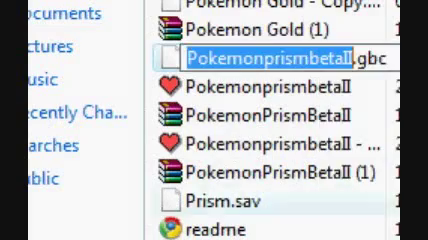
text(Prism)
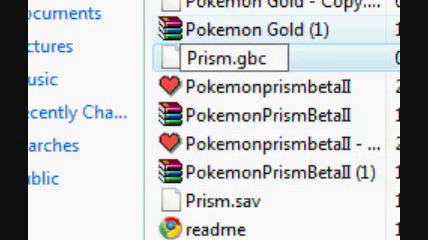
key(shift+Left)
key(shift+Left)
key(shift+Left)
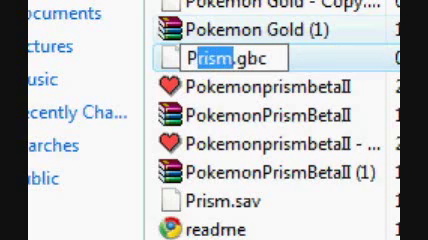
key(shift+Left)
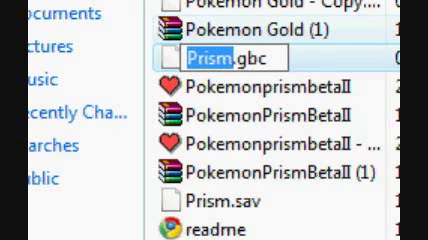
key(shift+Right)
key(shift+Right)
key(shift+Right)
key(shift+Left)
key(shift+Left)
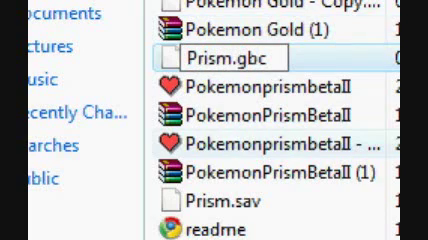
key(Return)
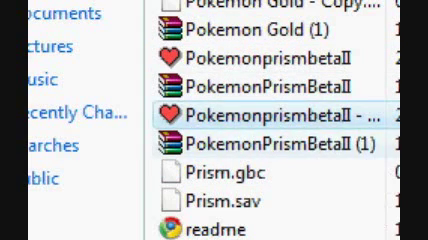
Step: Rename the patch copy file to 'Prism- Copy'
right_click(315, 115)
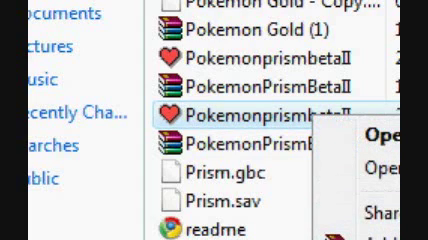
key(F2)
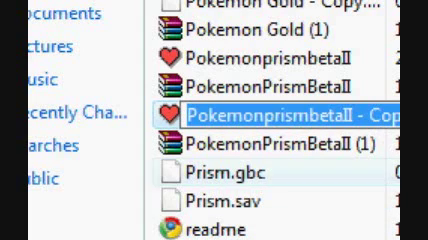
click(355, 115)
double_click(270, 115)
key(ctrl+c)
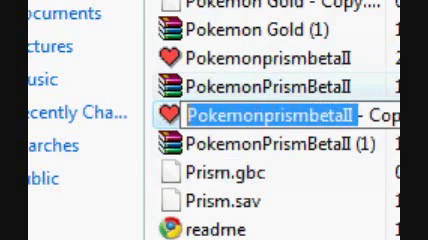
text(Prism- Copy)
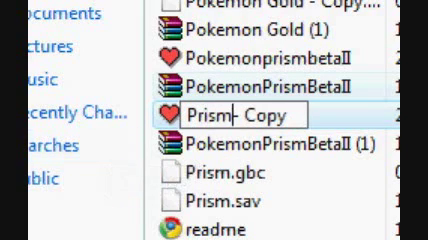
double_click(208, 115)
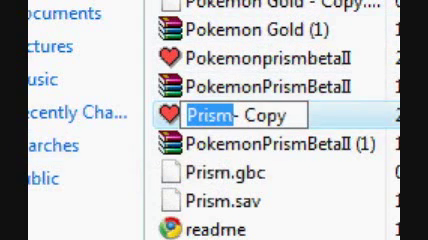
key(Return)
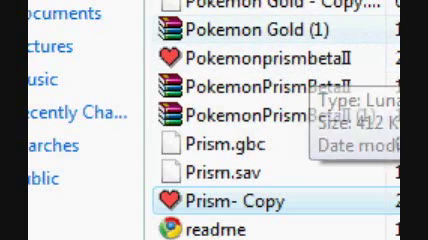
Step: Rename Pokemon Gold - Copy to Prism, accepting the duplicate name Prism (2).gbc
right_click(330, 4)
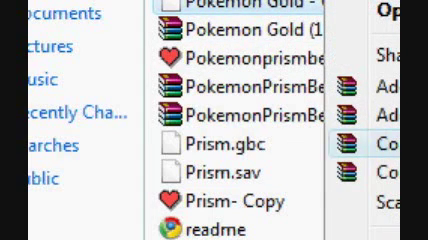
key(m)
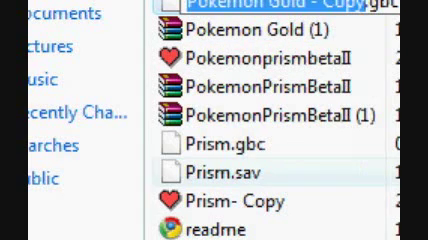
text(Prism)
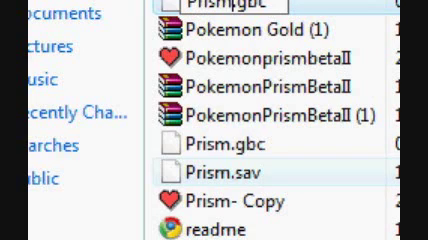
key(Return)
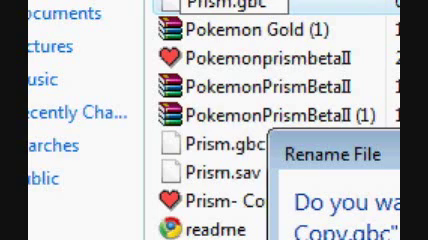
key(Return)
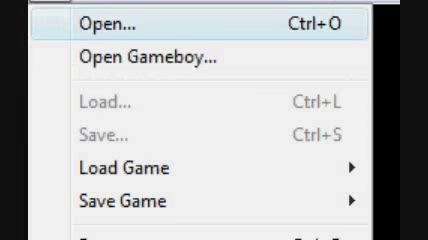
Step: Open Prism (2).gbc in Visual Boy Advance from the File menu
click(107, 23)
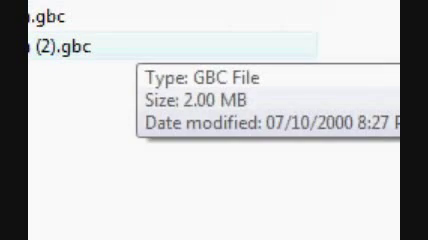
double_click(60, 46)
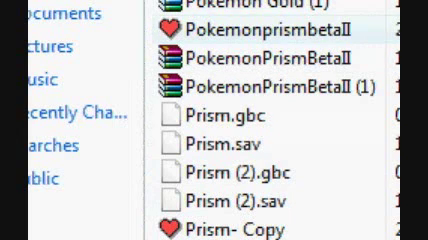
Step: Start renaming the Prism beta patch file but leave its name unchanged
right_click(268, 29)
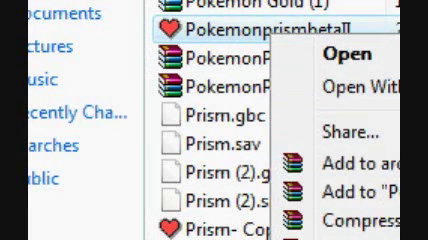
key(F2)
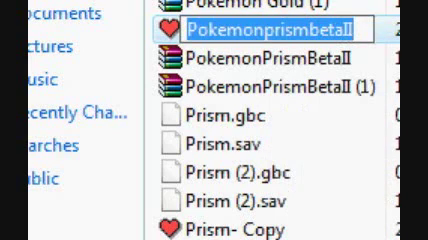
key(Return)
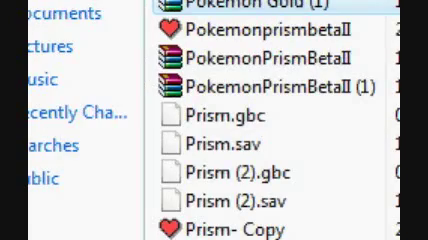
scroll(270, 120, up, 1)
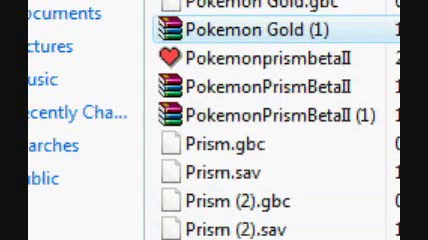
Step: Rename Pokemon Gold.gbc to PokemonprismbetaII.gbc using the pasted name
right_click(250, 5)
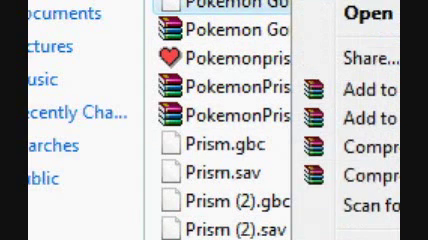
key(F2)
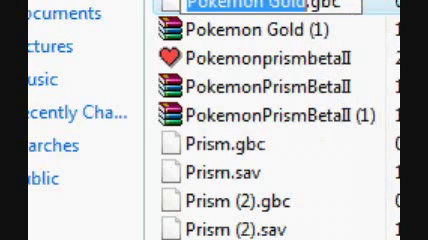
key(ctrl+v)
key(Return)
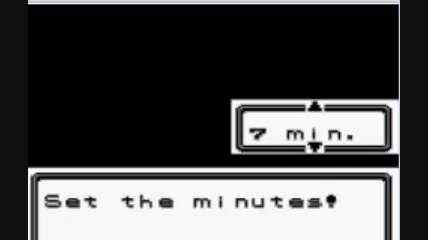
Step: Raise the clock minutes to 15 and confirm them
key(Up)
key(Up)
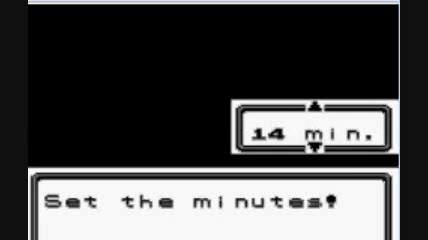
key(Return)
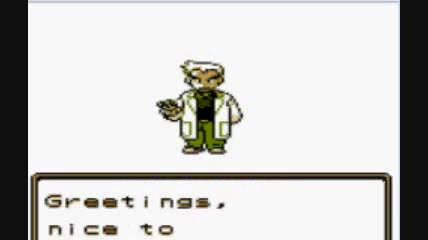
Step: Advance Prof. Ilk's introduction through the Pokémon showcase to the league dream
key(Return)
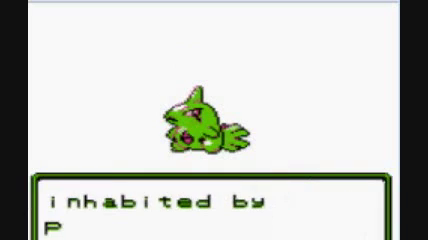
key(Return)
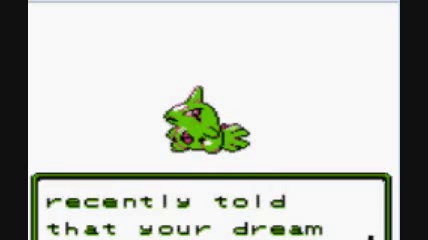
key(Return)
key(Return)
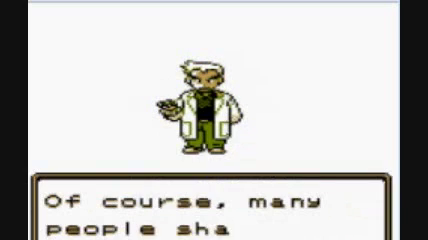
key(Return)
key(Return)
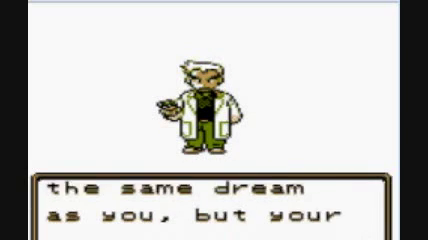
key(Return)
key(Return)
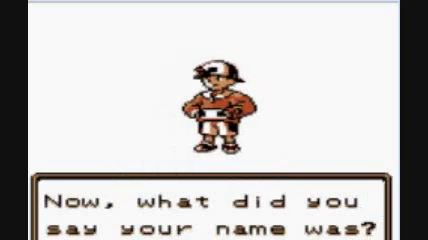
Step: Continue to the naming screen and enter Z as the first letter
key(Return)
key(Down)
key(Up)
key(Down)
key(Down)
key(Right)
key(Right)
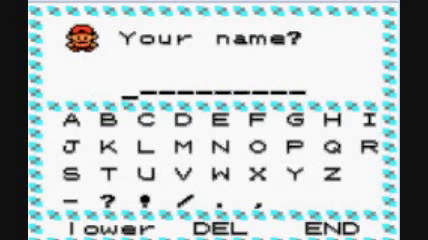
key(Return)
Step: Switch the letter grid to lowercase and add the letters a and c
key(Down)
key(Down)
key(Return)
key(Up)
key(Up)
key(Up)
key(Left)
key(Return)
key(Right)
key(Right)
key(Return)
Step: Add the letter k and confirm Zack as the player's name
key(Down)
key(Left)
key(Return)
key(Down)
key(Down)
key(Down)
key(Right)
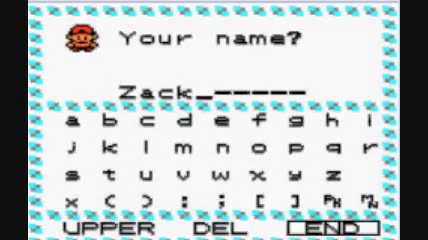
key(Return)
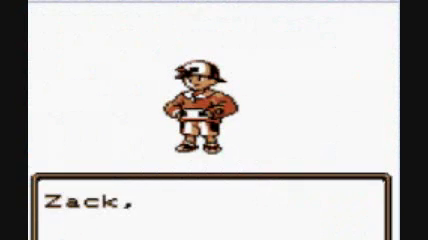
Step: Advance the professor's parting words and the cold cavern story dialogue
key(Return)
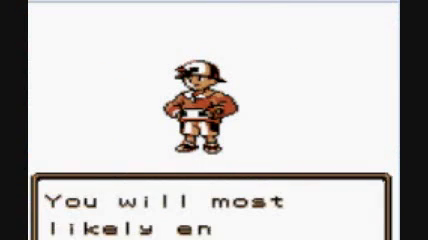
key(Return)
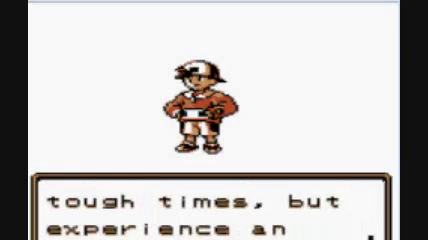
key(Return)
key(Return)
key(Return)
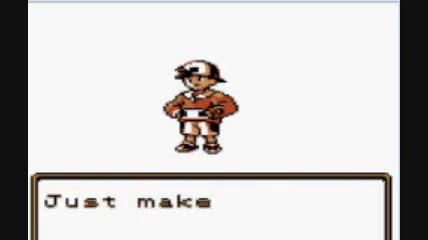
key(Return)
key(Return)
key(Return)
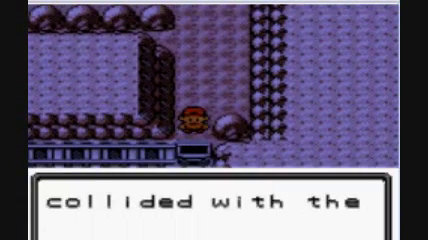
key(Return)
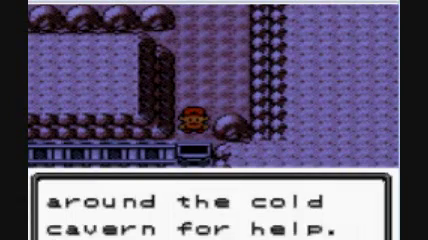
key(Return)
Step: Walk Zack up and left through the rocky cave
key(Up)
key(Up)
key(Up)
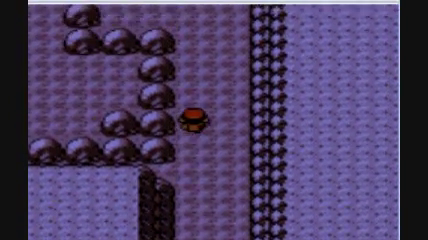
key(Up)
key(Up)
key(Up)
key(Up)
key(Left)
key(Left)
key(Left)
key(Left)
key(Up)
key(Up)
key(Up)
key(Up)
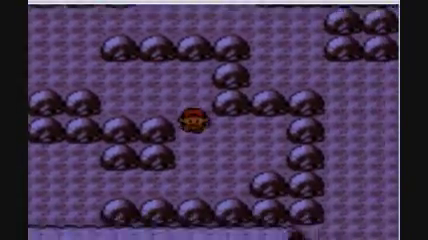
key(Down)
key(Left)
key(Left)
key(Up)
key(Left)
key(Left)
key(Left)
key(Left)
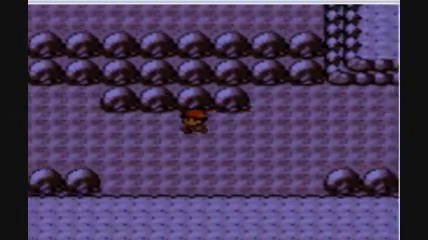
key(Left)
key(Left)
key(Left)
key(Left)
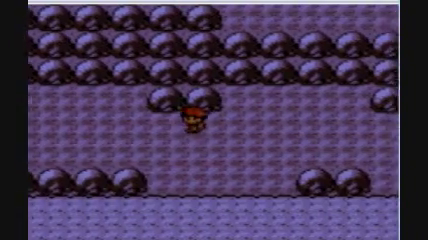
key(Left)
key(Left)
key(Left)
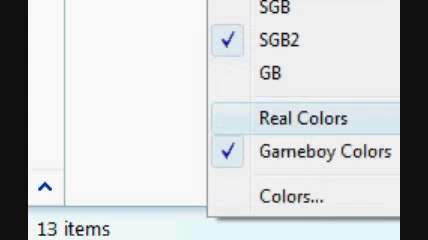
Step: Choose Real Colors from the Options > Gameboy menu
click(303, 118)
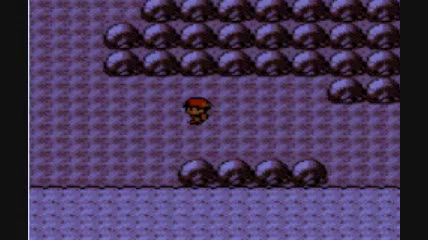
Step: Walk Zack left and up to the area with rocky ledges and raised platforms
key(Left)
key(Left)
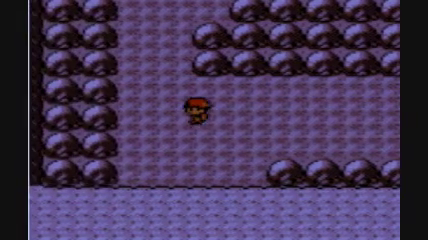
key(Up)
key(Up)
key(Up)
key(Up)
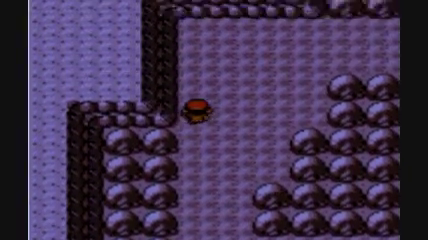
key(Up)
key(Up)
key(Left)
key(Left)
key(Left)
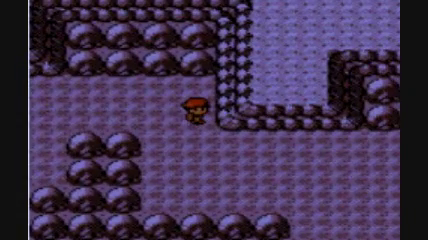